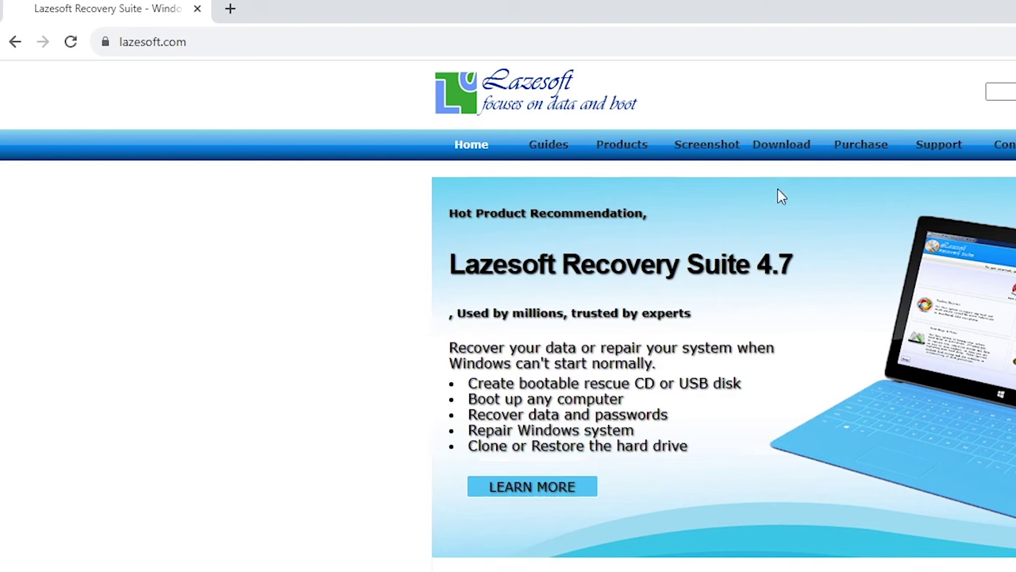
Open the Lazesoft download page and start the lsrshsetup.exe installer with English as the setup language.
left_click(778, 151)
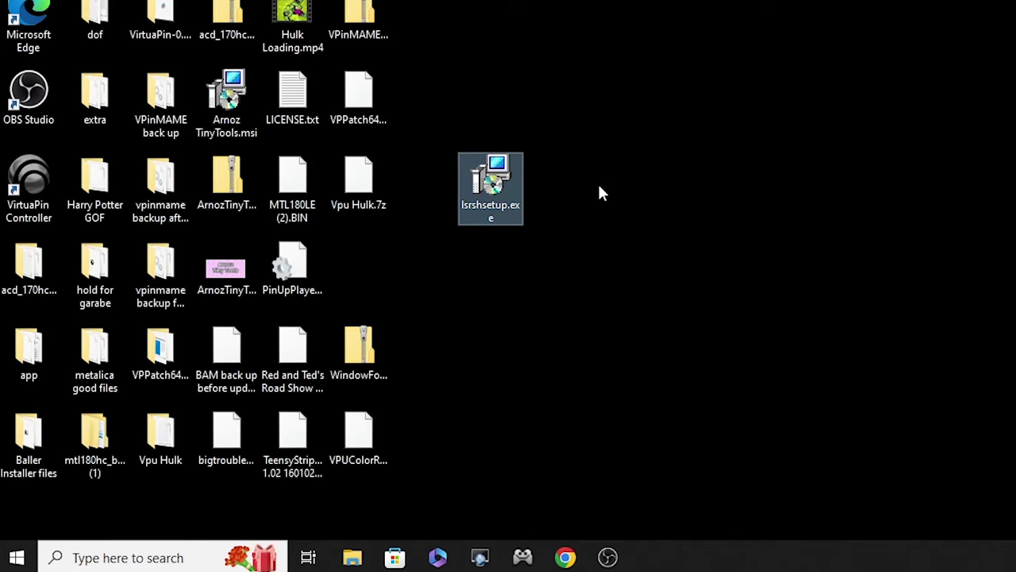
double_click(508, 197)
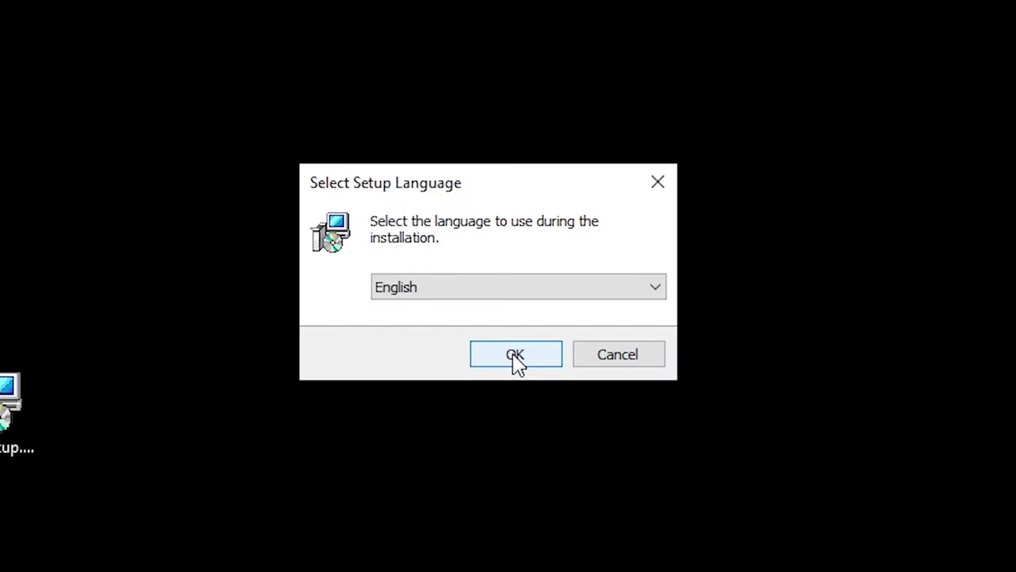
left_click(517, 355)
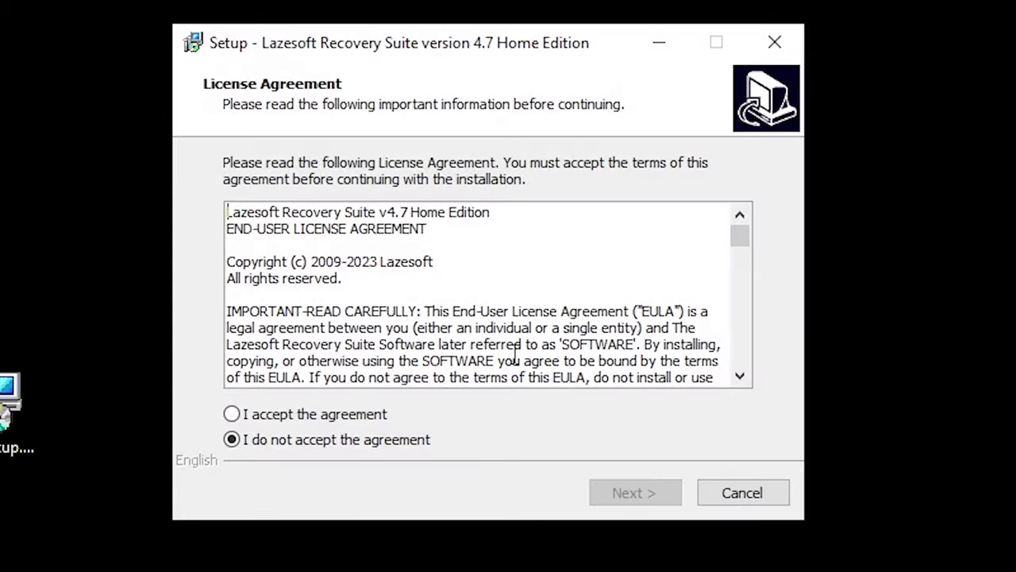
Accept the license agreement, install Lazesoft Recovery Suite in its default Program Files (x86) folder, and finish setup with Launch application enabled.
left_click(231, 414)
left_click_drag(745, 243, 739, 367)
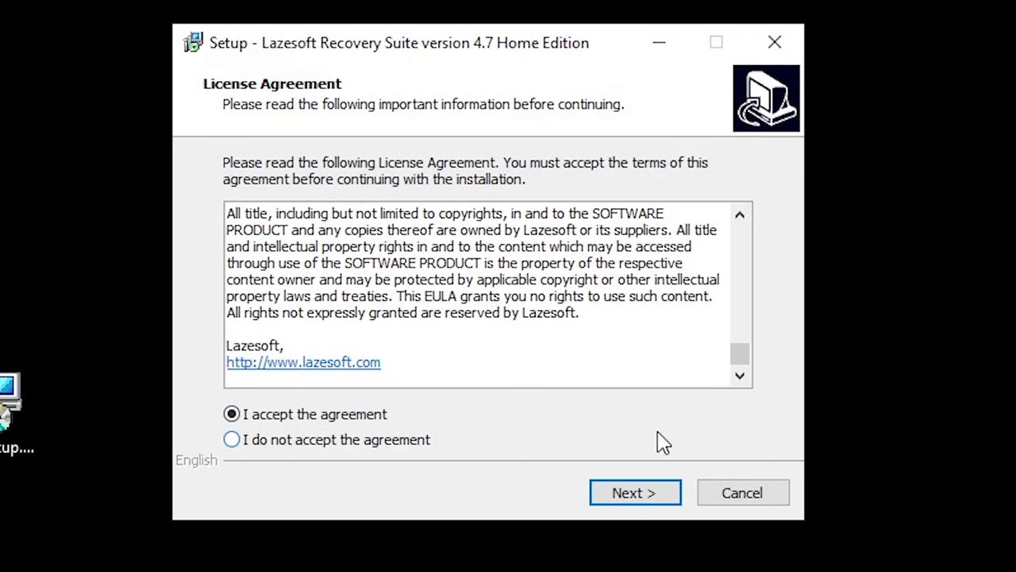
left_click(643, 496)
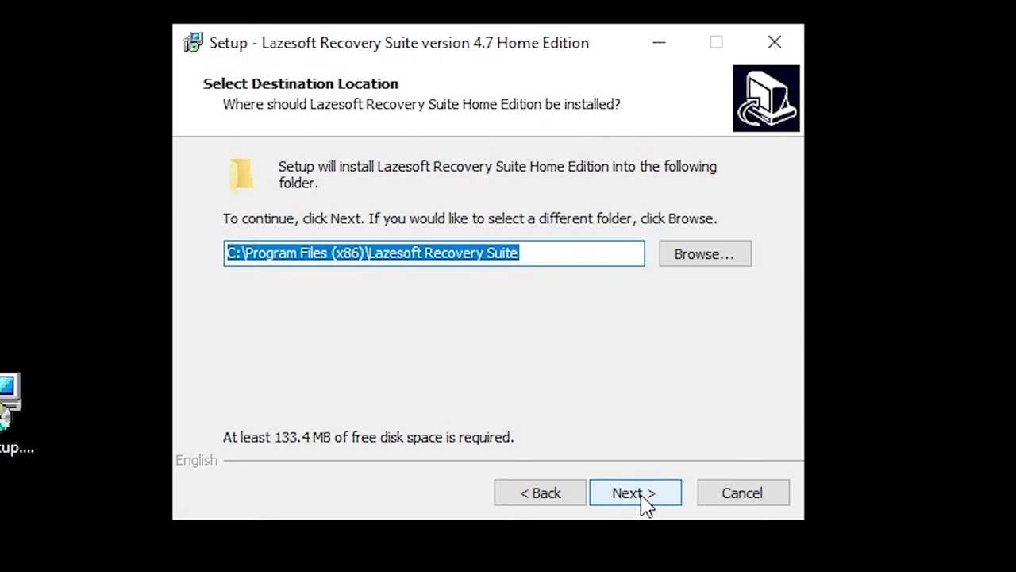
left_click(643, 495)
left_click(643, 496)
left_click(643, 496)
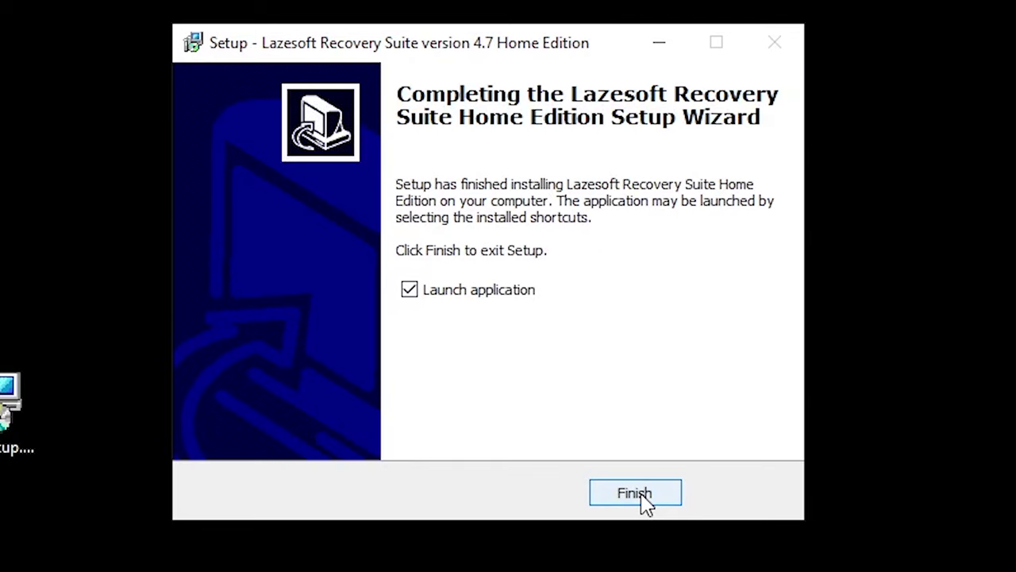
left_click(646, 499)
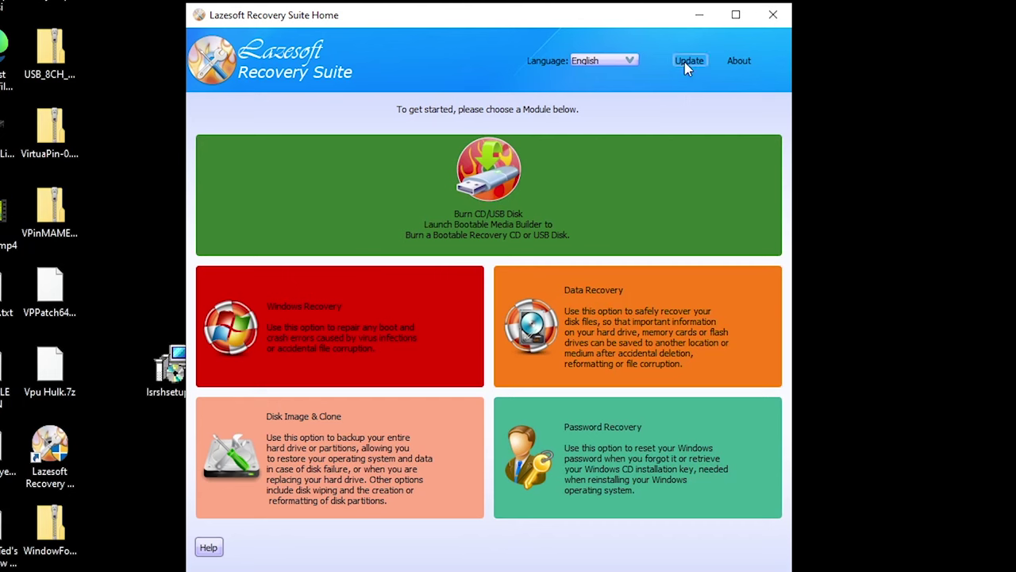
Check for updates to Lazesoft Recovery Suite and dismiss the notice.
left_click(688, 64)
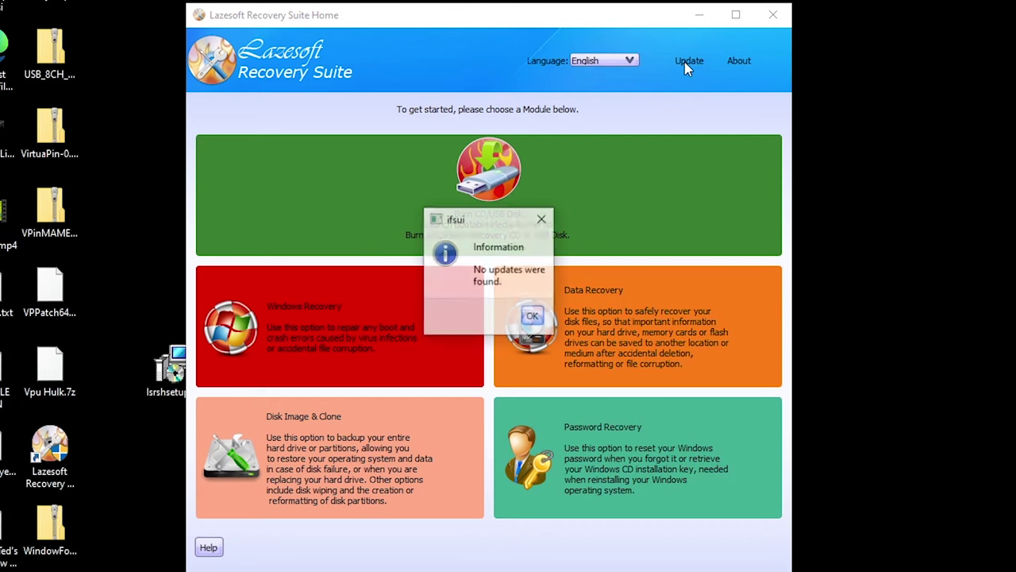
left_click(535, 316)
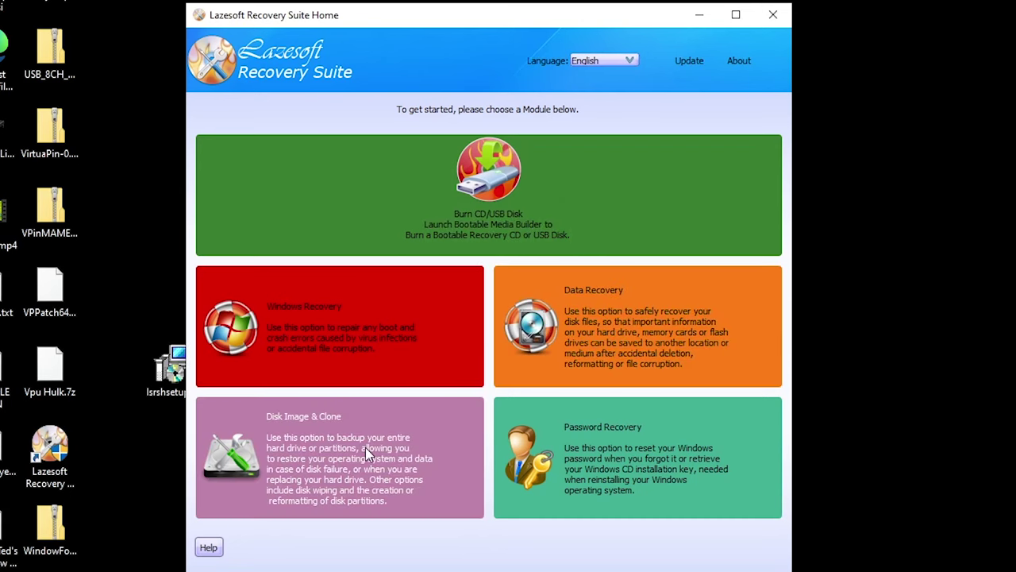
Set up a disk clone in Disk Image & Clone with the 500.14 GB WDC disk as source and the 1.000 TB WD Blue disk as destination.
left_click(366, 447)
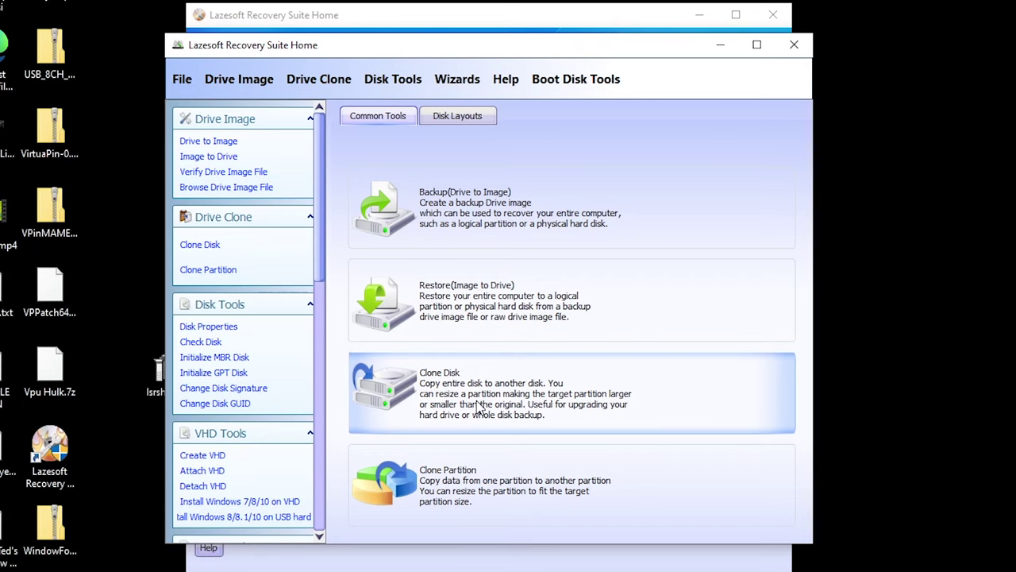
left_click(480, 406)
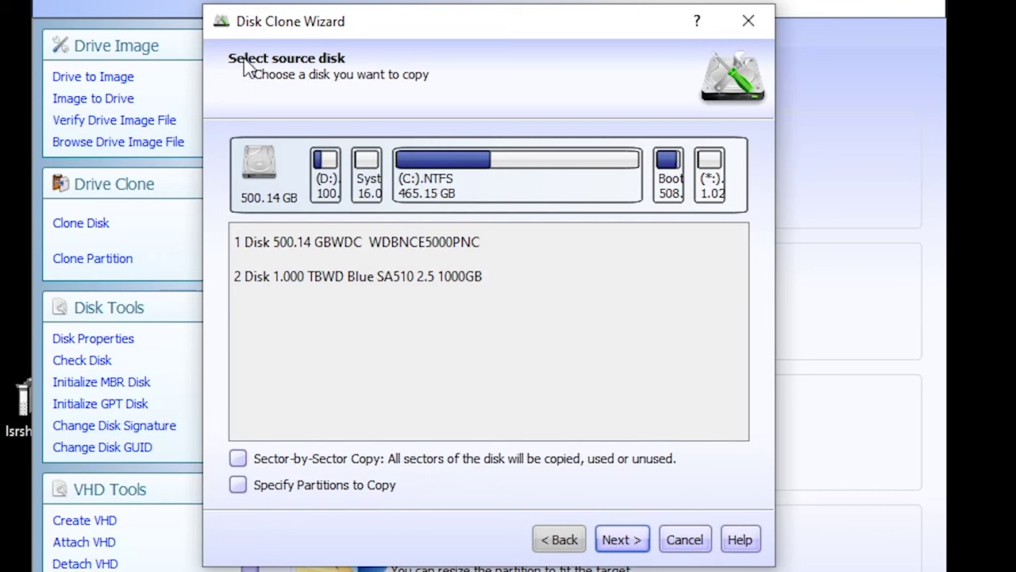
left_click(316, 243)
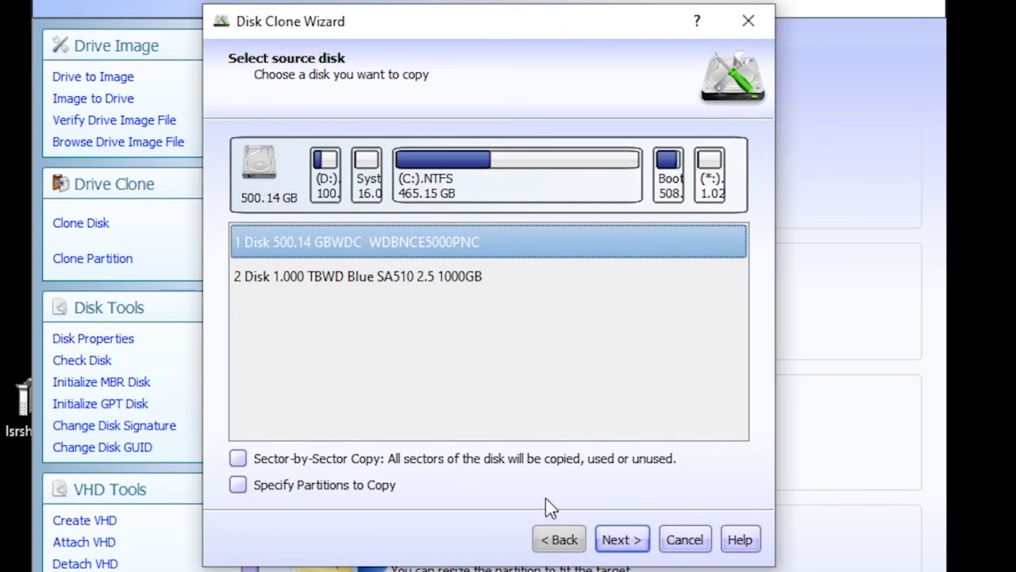
left_click(620, 539)
left_click(348, 286)
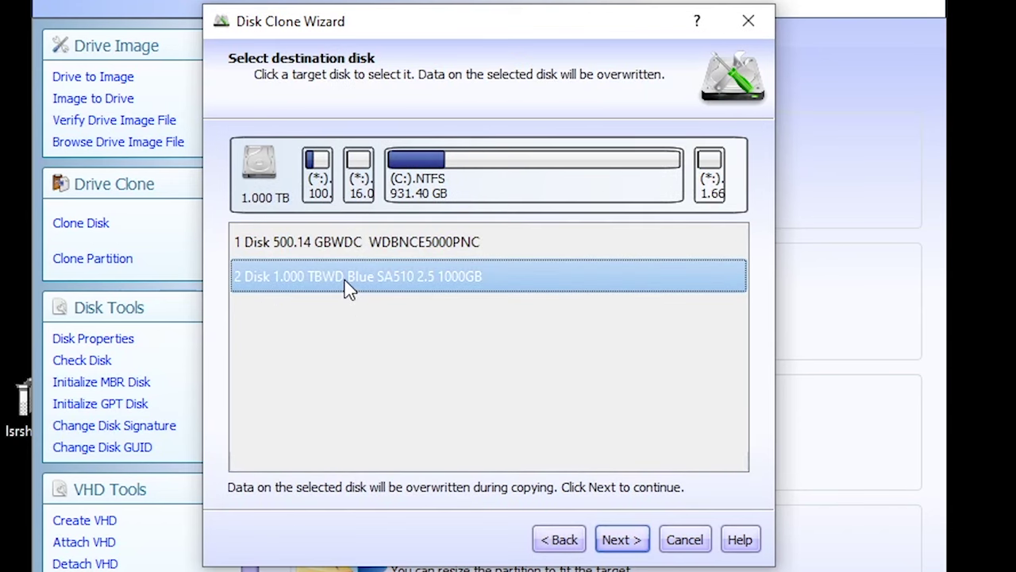
left_click(639, 544)
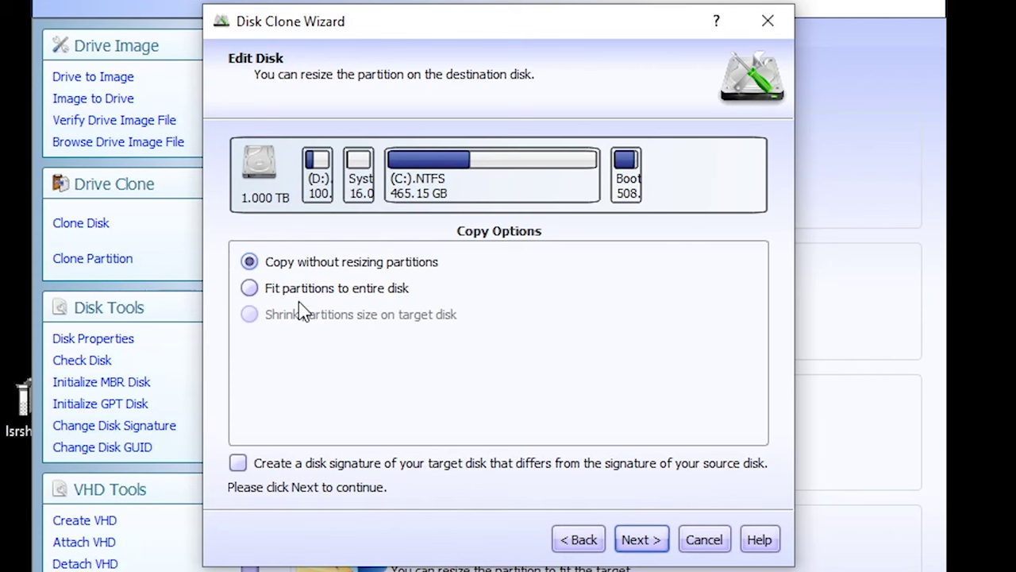
Choose to fit partitions to the entire destination disk, start the clone, and agree to overwrite the target disk's data.
left_click(252, 290)
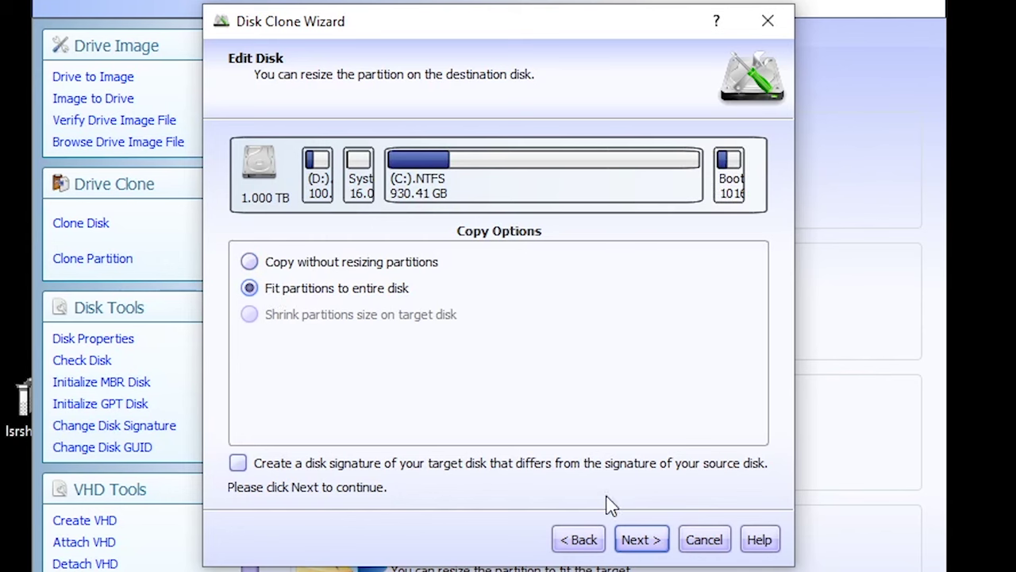
left_click(642, 539)
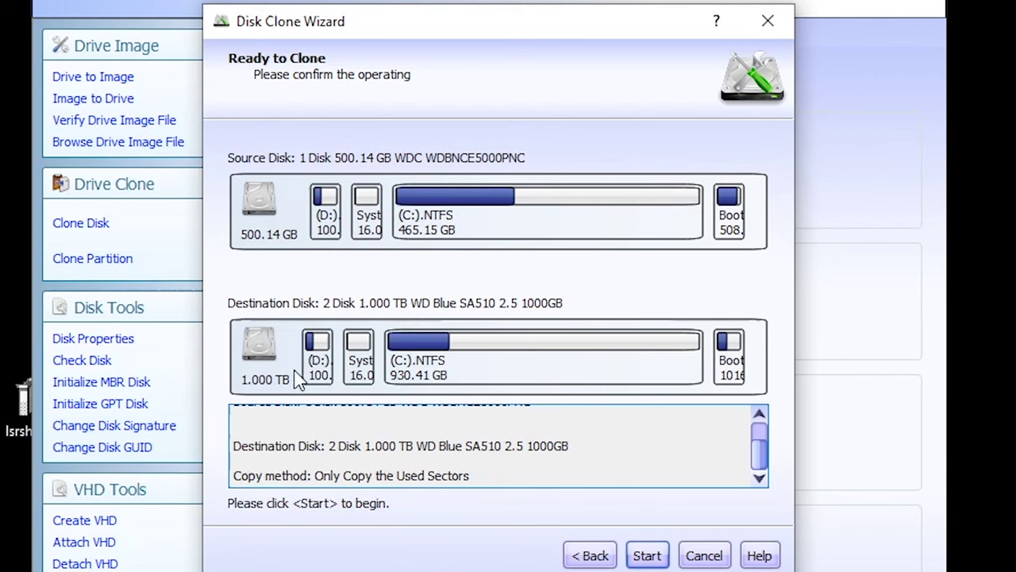
left_click(650, 556)
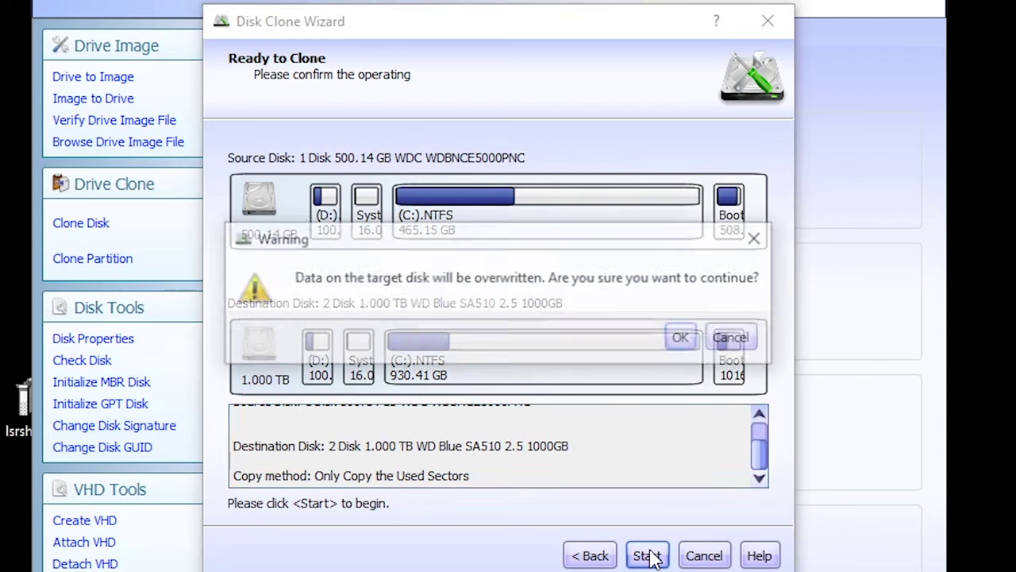
left_click(681, 338)
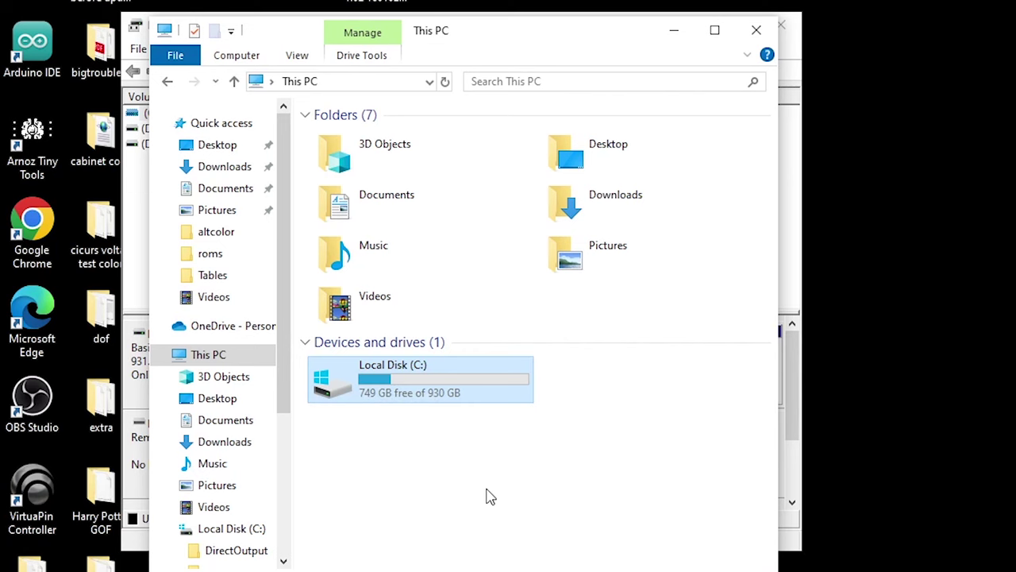
Check the capacity of Local Disk (C:) in File Explorer and minimize the window.
mouse_move(400, 383)
left_click(672, 38)
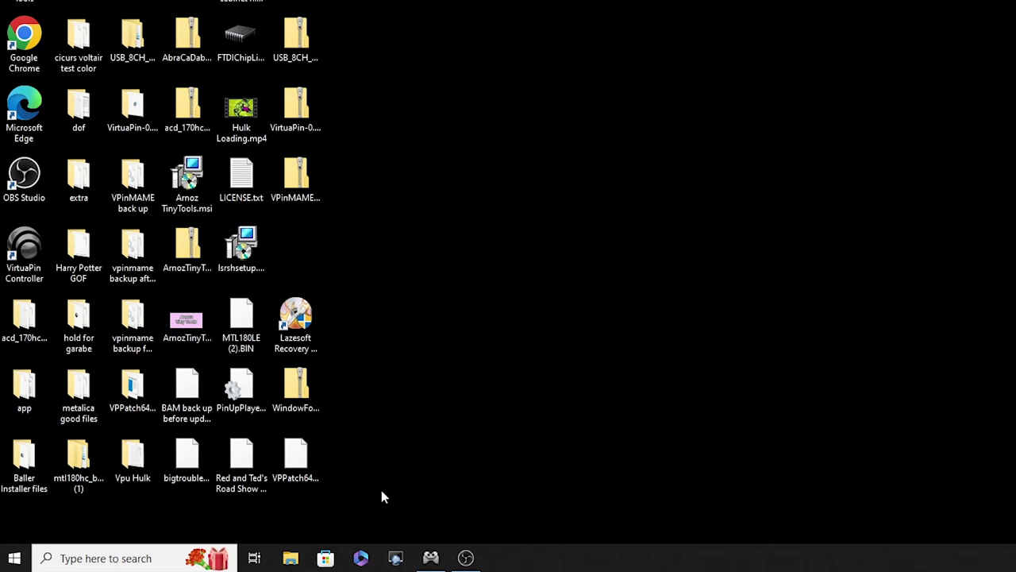
Copy the vPinball and DirectOutput folders from the root of Local Disk (C:) in File Explorer.
left_click(290, 559)
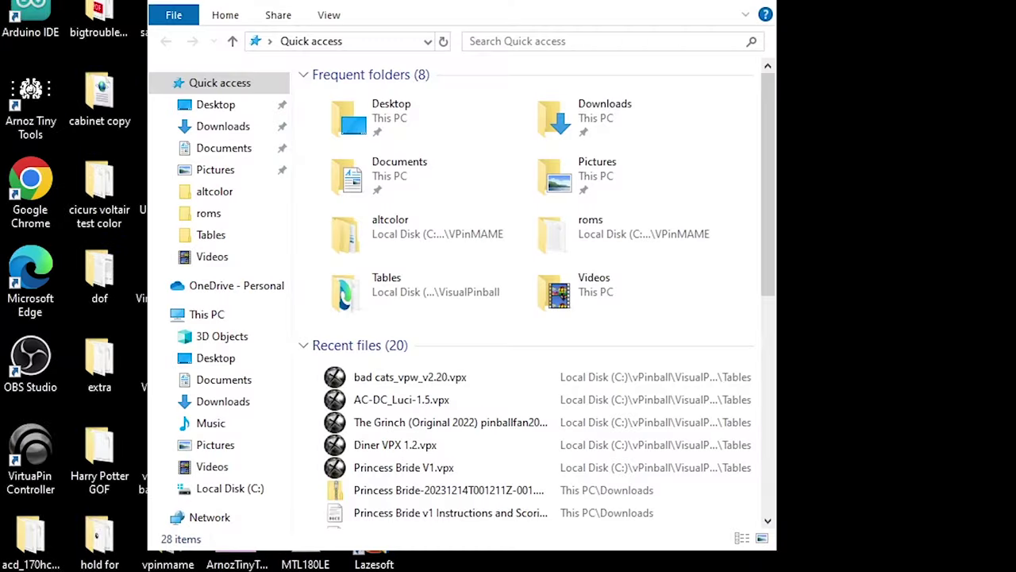
left_click(207, 317)
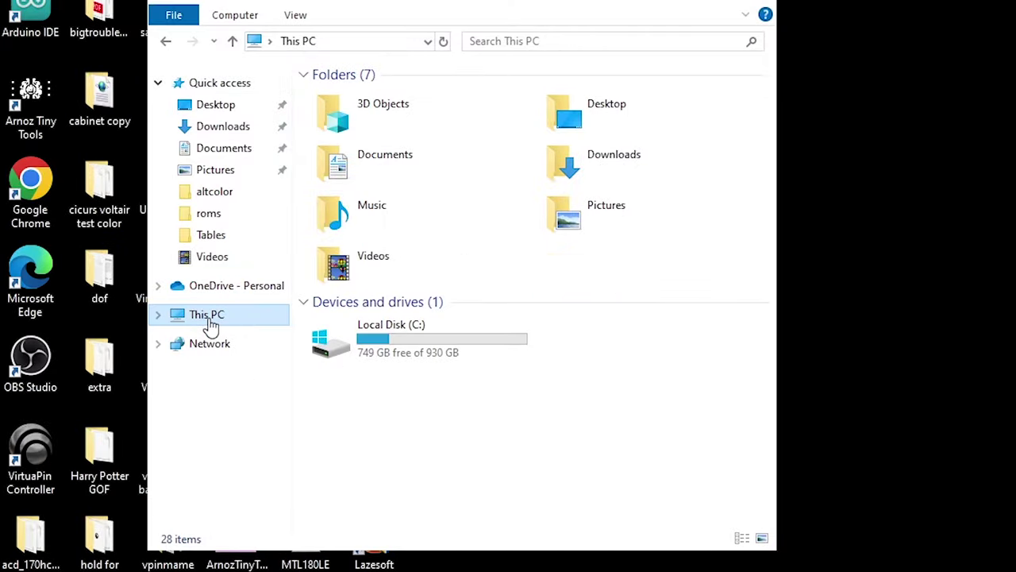
double_click(392, 342)
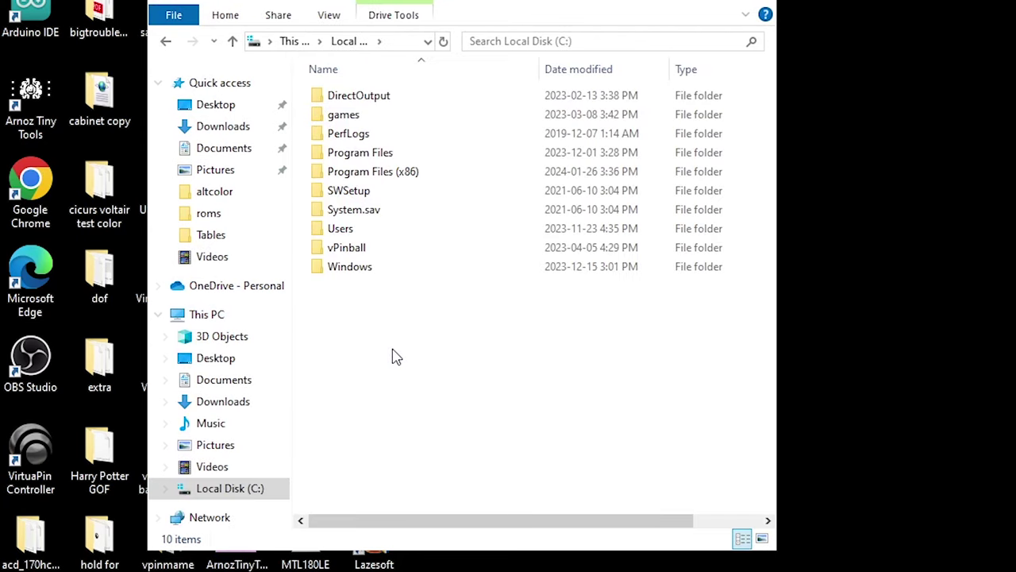
left_click(368, 250)
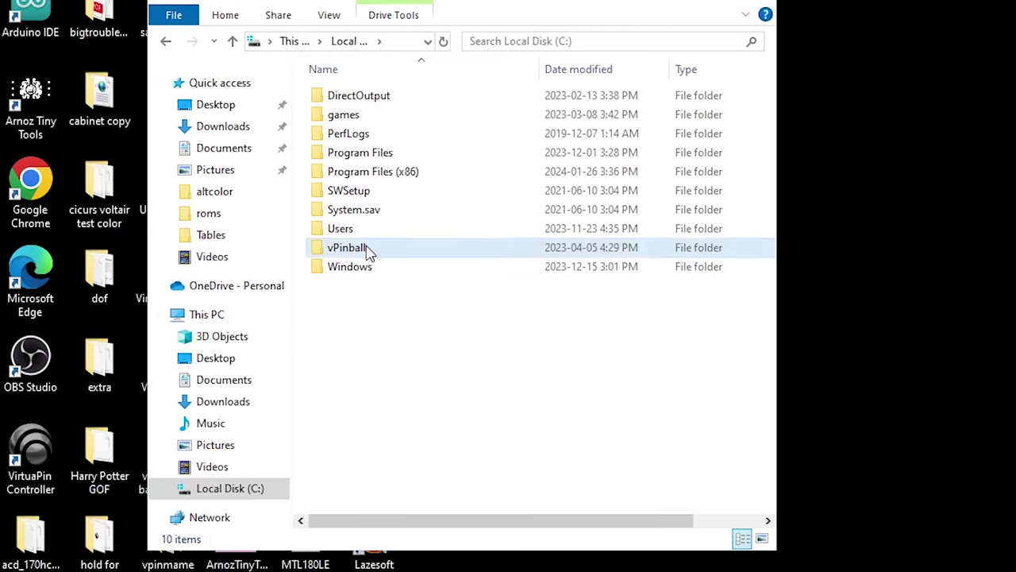
left_click(384, 100, "ctrl")
right_click(384, 102)
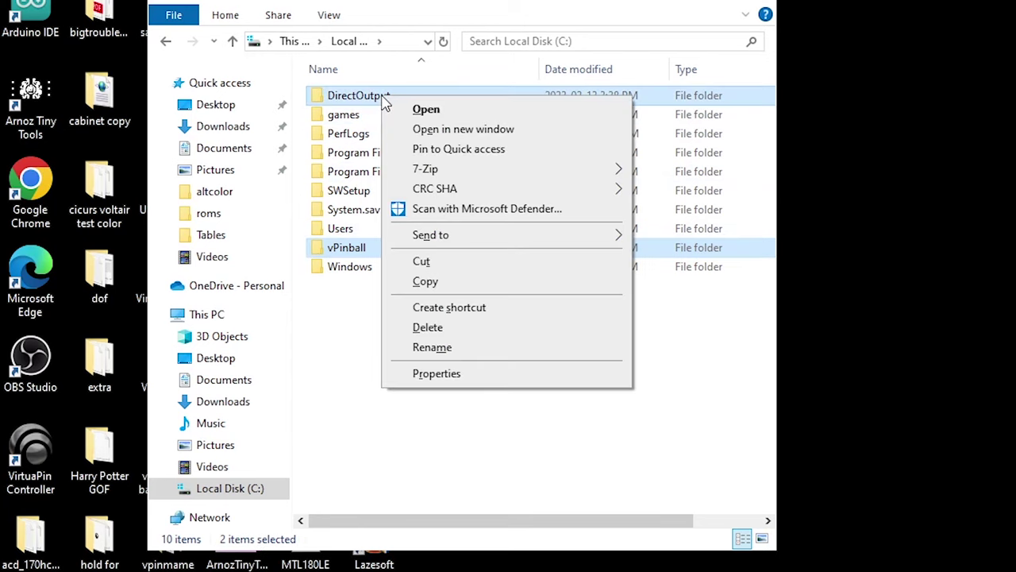
left_click(426, 284)
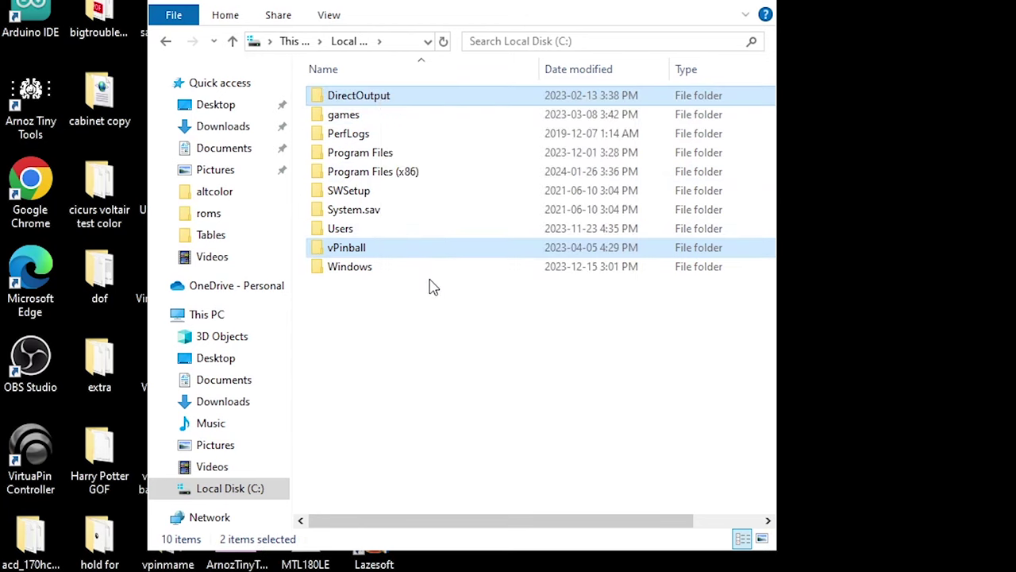